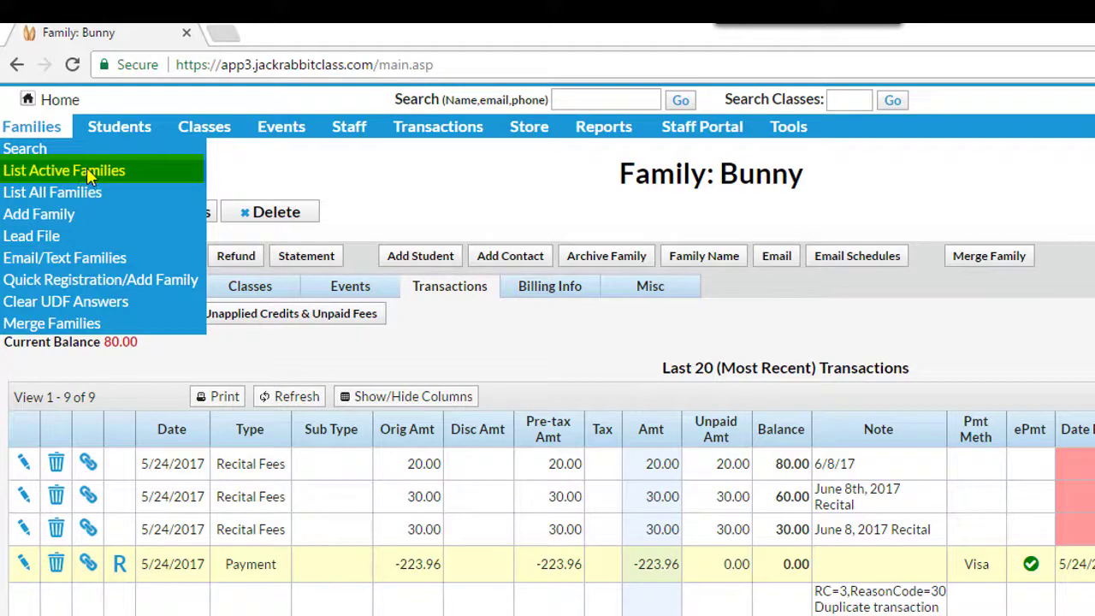
Step: Open a payment entry for the family with the unpaid recital fees and review its transaction history
left_click(86, 173)
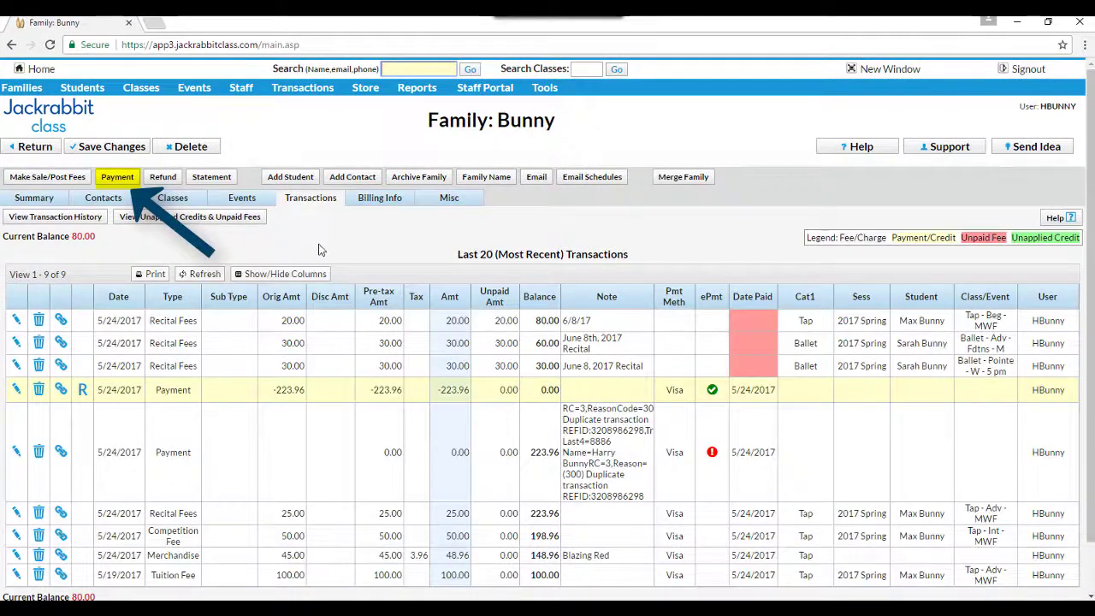
left_click(130, 179)
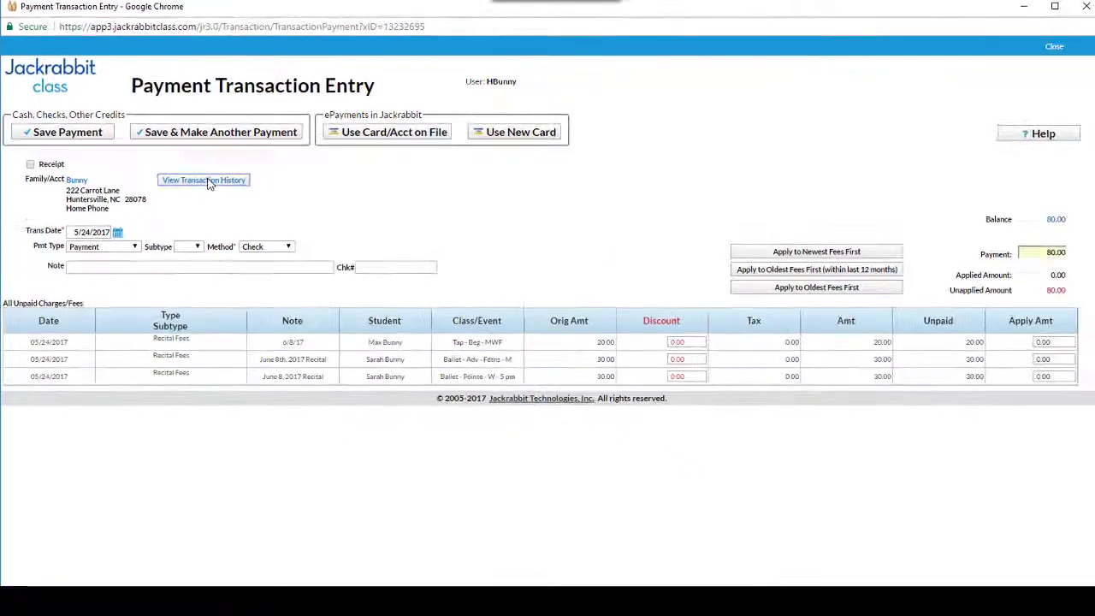
left_click(208, 183)
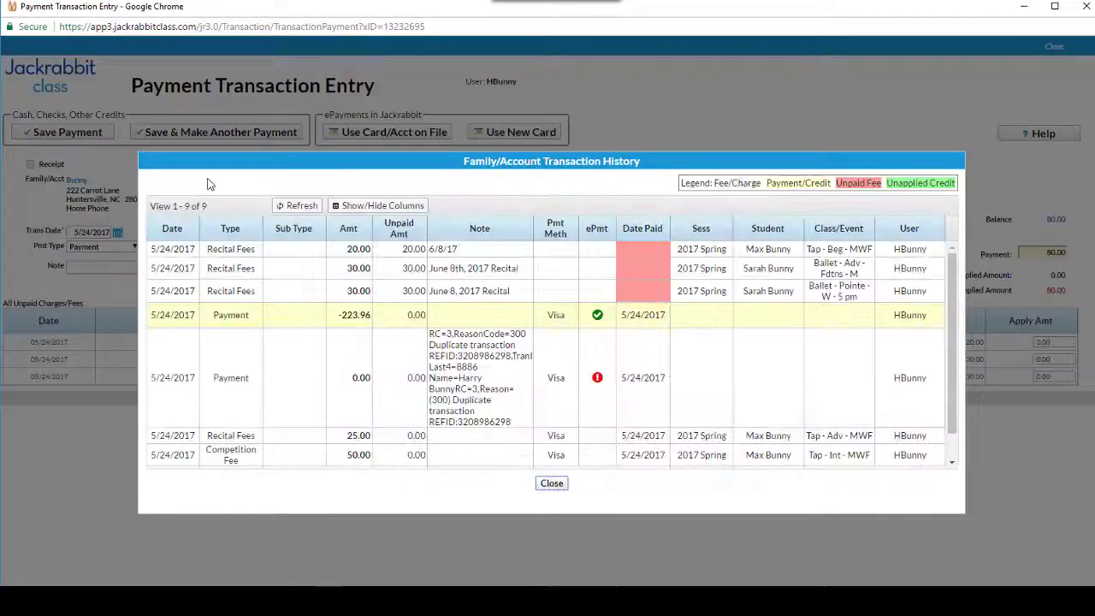
left_click(550, 482)
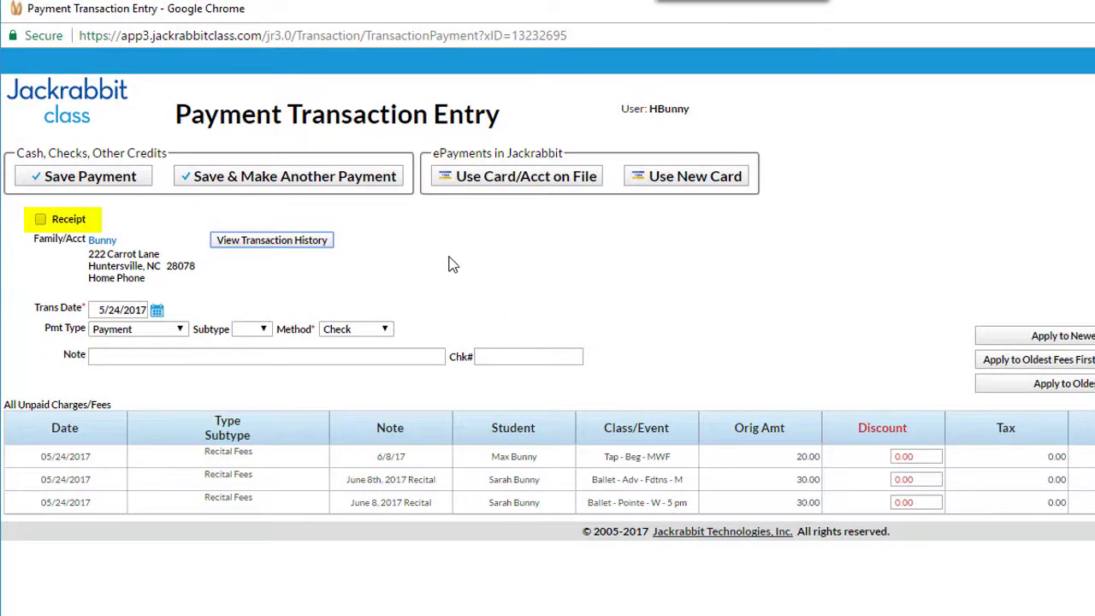
Step: Turn the receipt option on and off again, and set the transaction date to 5/23/2017
left_click(40, 220)
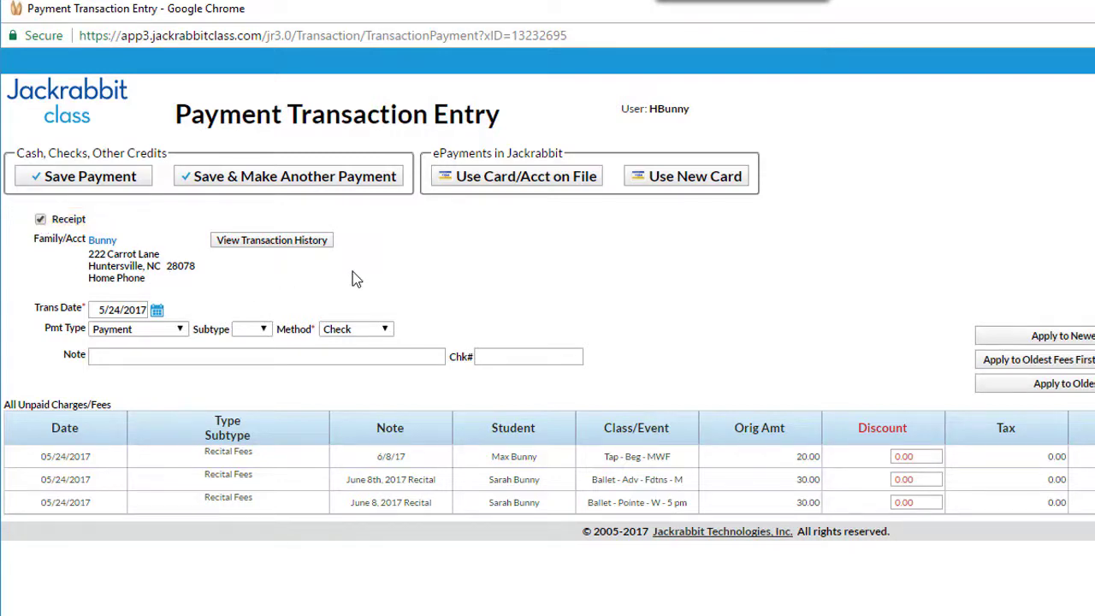
left_click(41, 220)
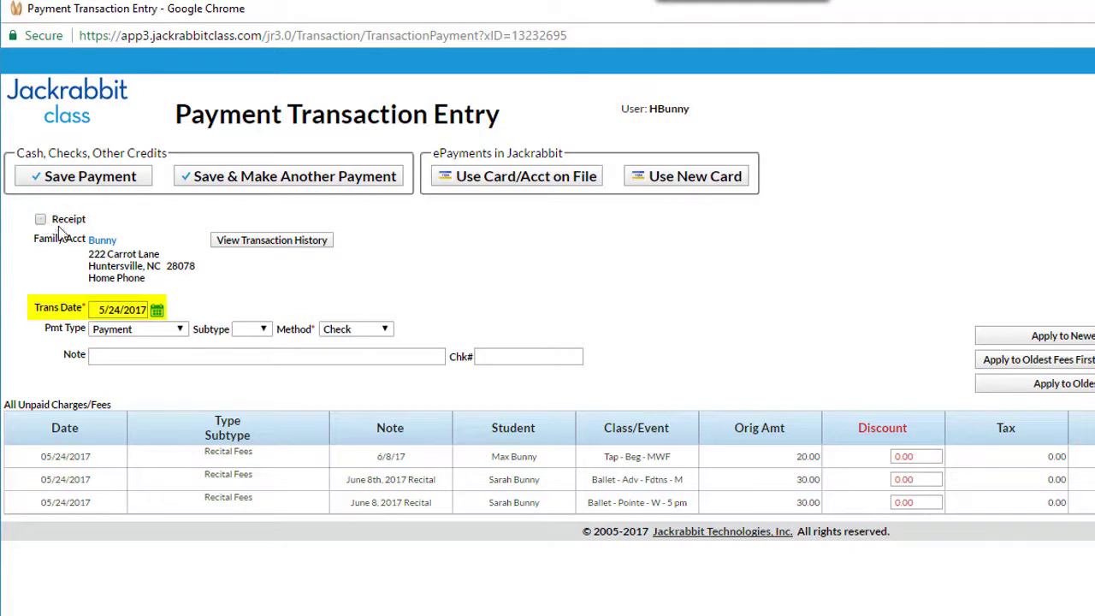
left_click(157, 311)
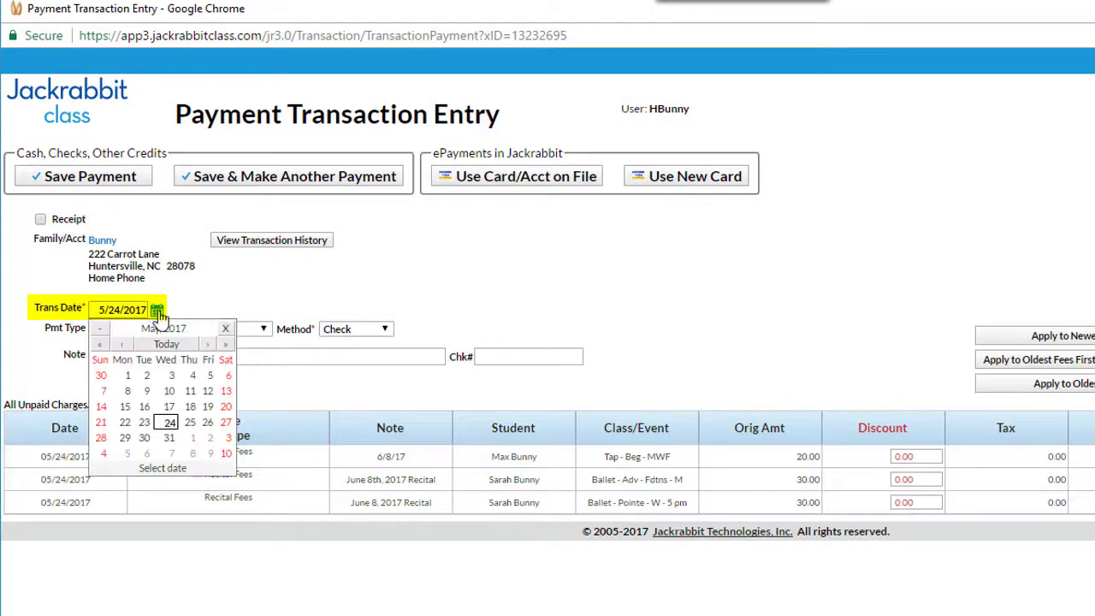
left_click(149, 418)
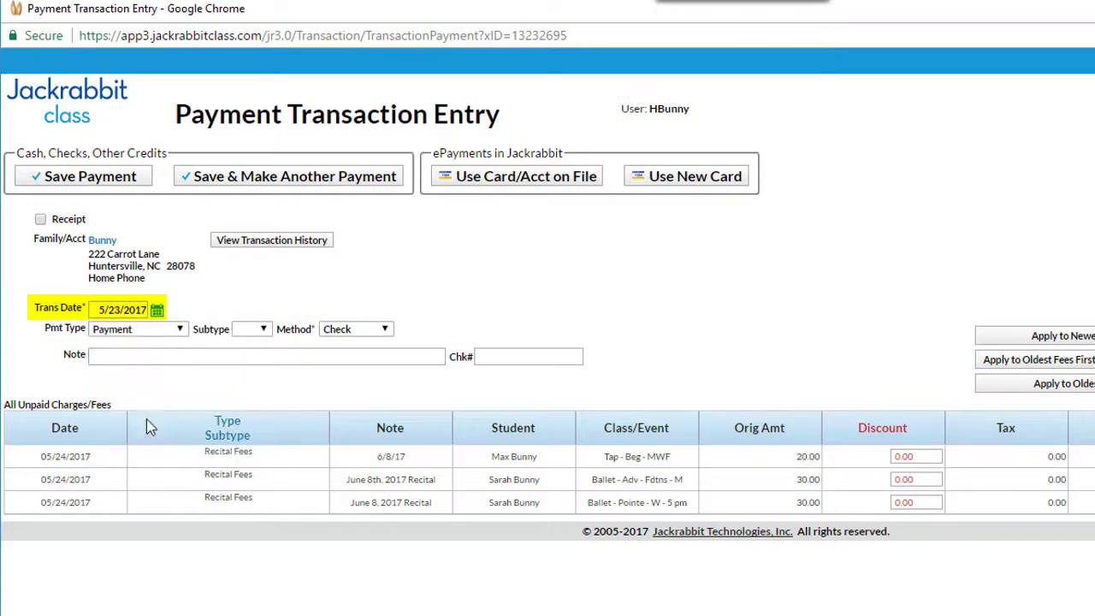
Step: Keep Payment as the payment type and set the subtype to May
left_click(181, 330)
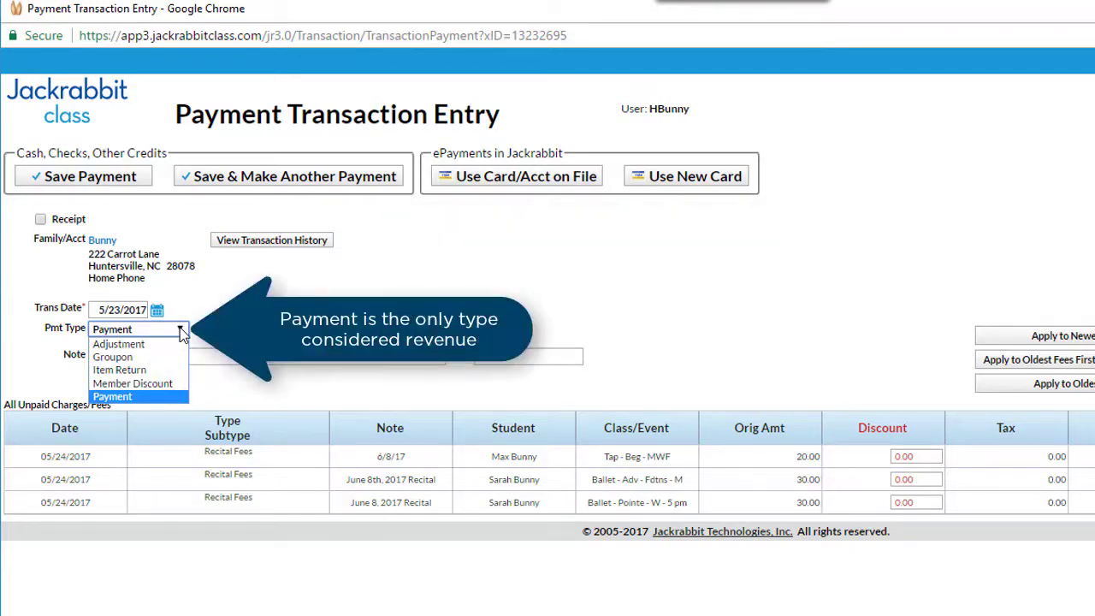
left_click(180, 331)
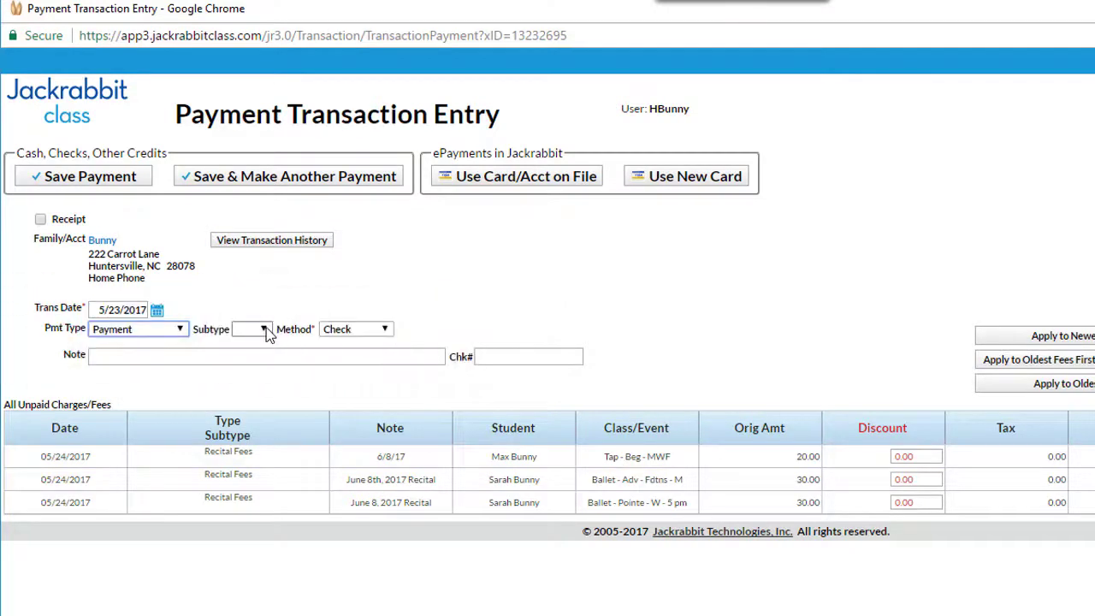
left_click(265, 333)
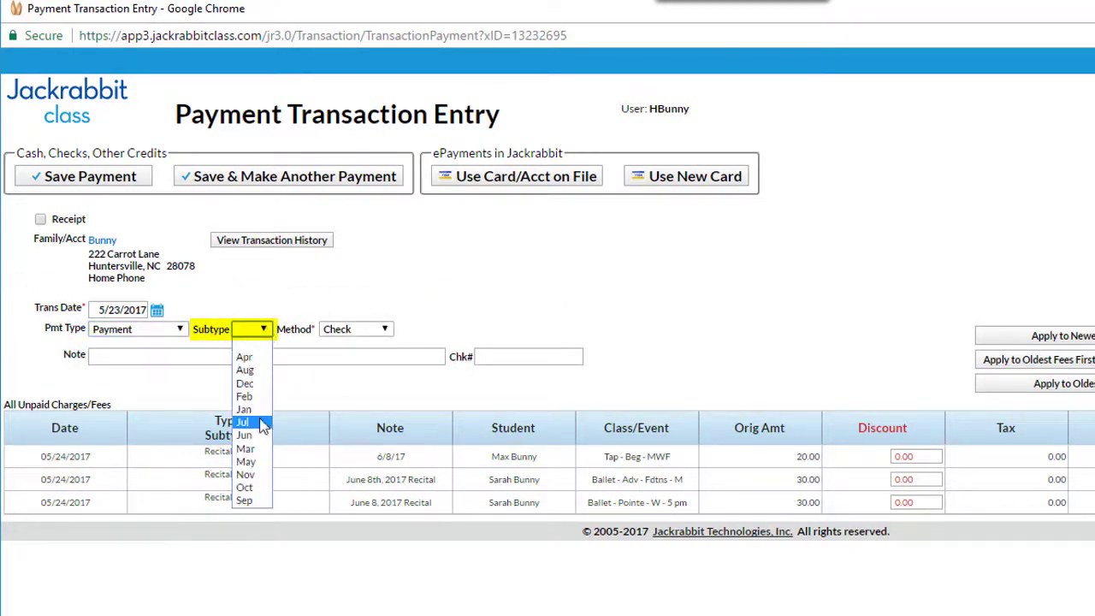
left_click(250, 462)
Step: Keep Check as the payment method and enter 342 as the check number
left_click(387, 334)
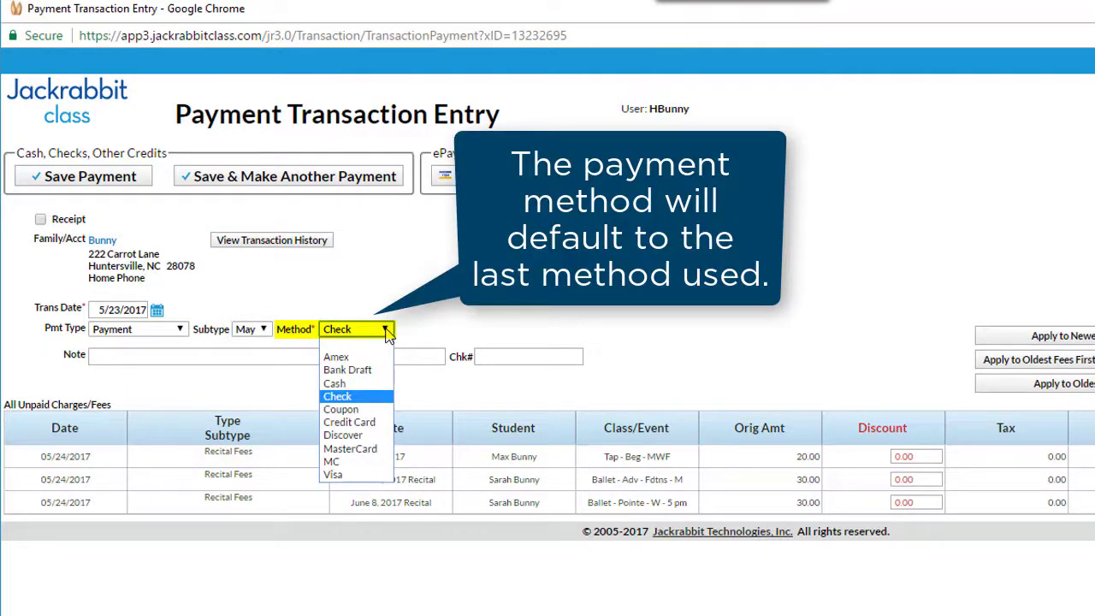
left_click(386, 333)
left_click(496, 357)
type("34")
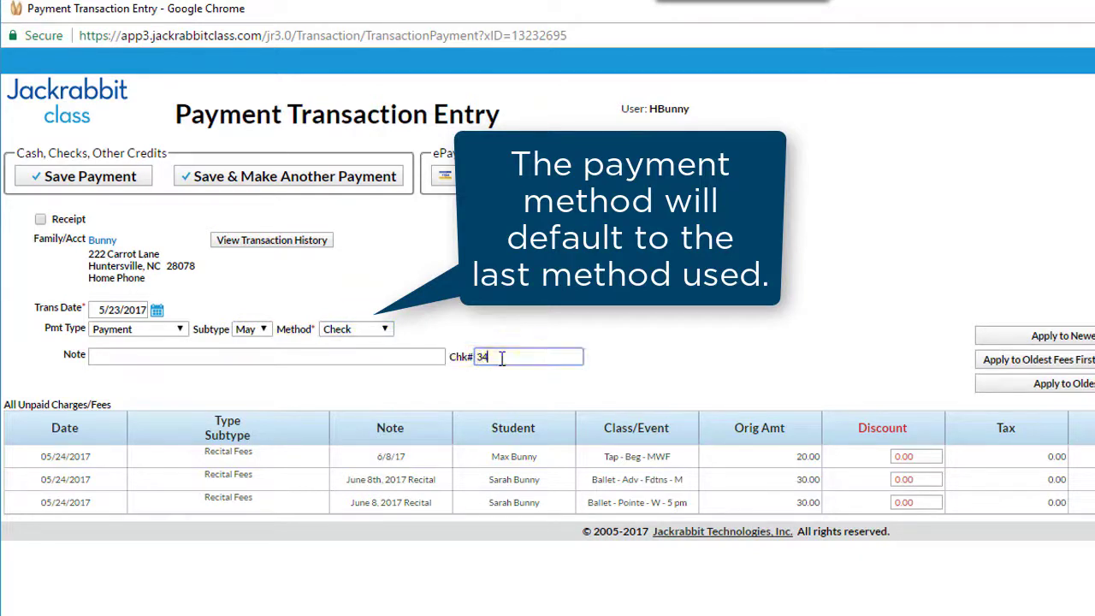
type("2")
left_click(387, 334)
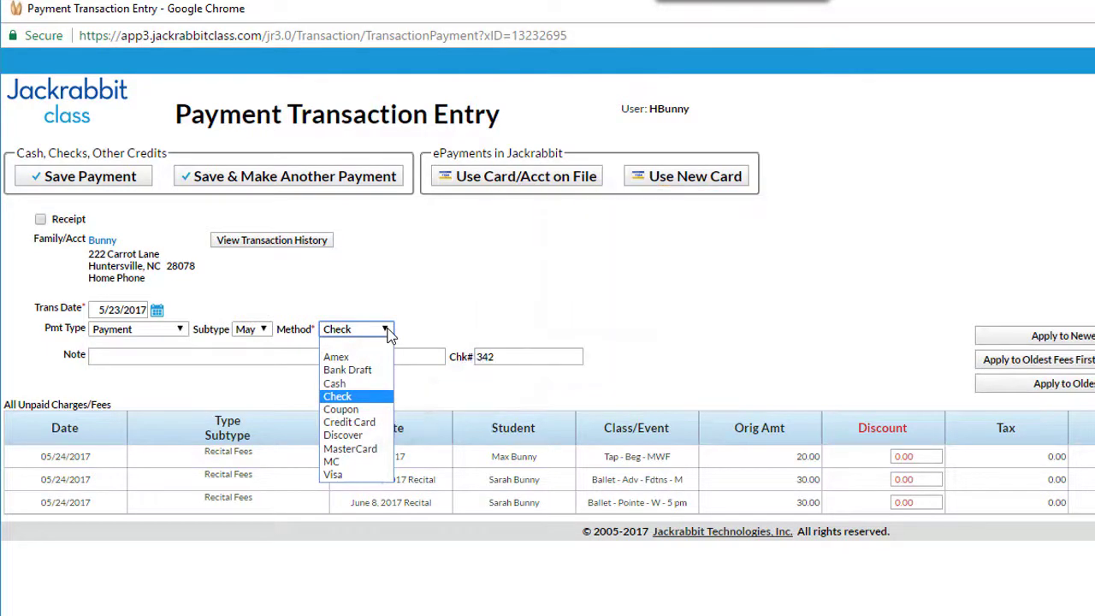
left_click(386, 334)
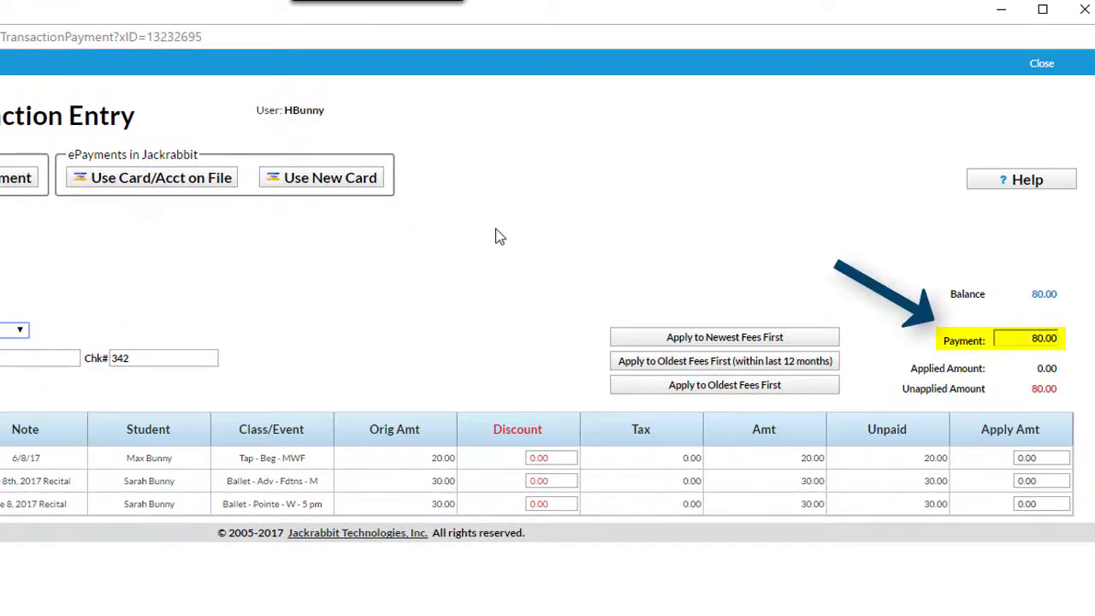
Step: Set the payment amount to 60.00 and apply it to the two 30.00 Ballet recital fees
left_click(1020, 338)
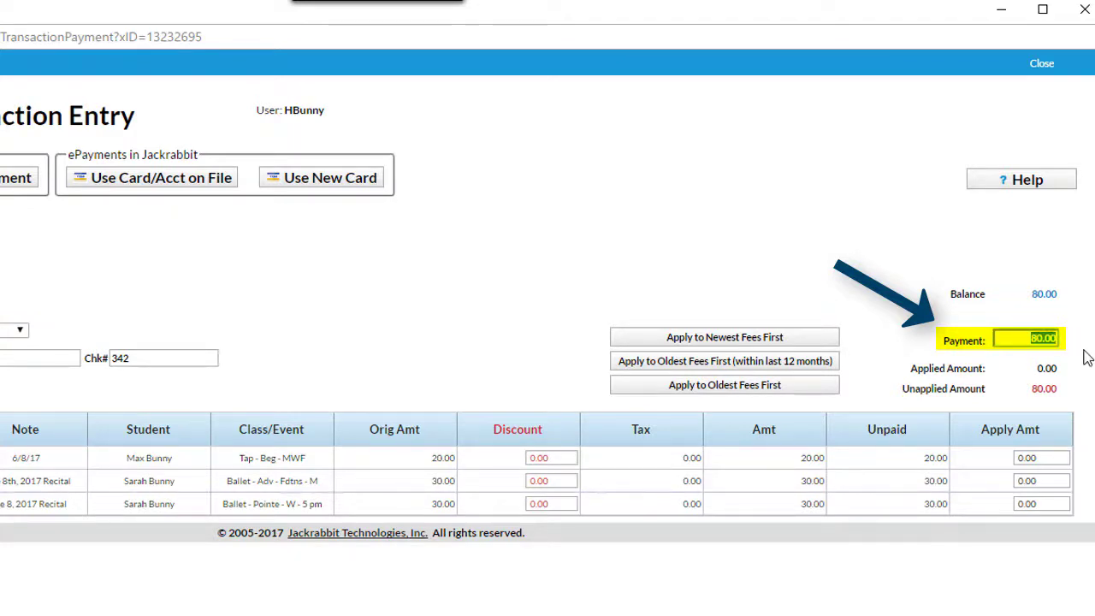
type("60")
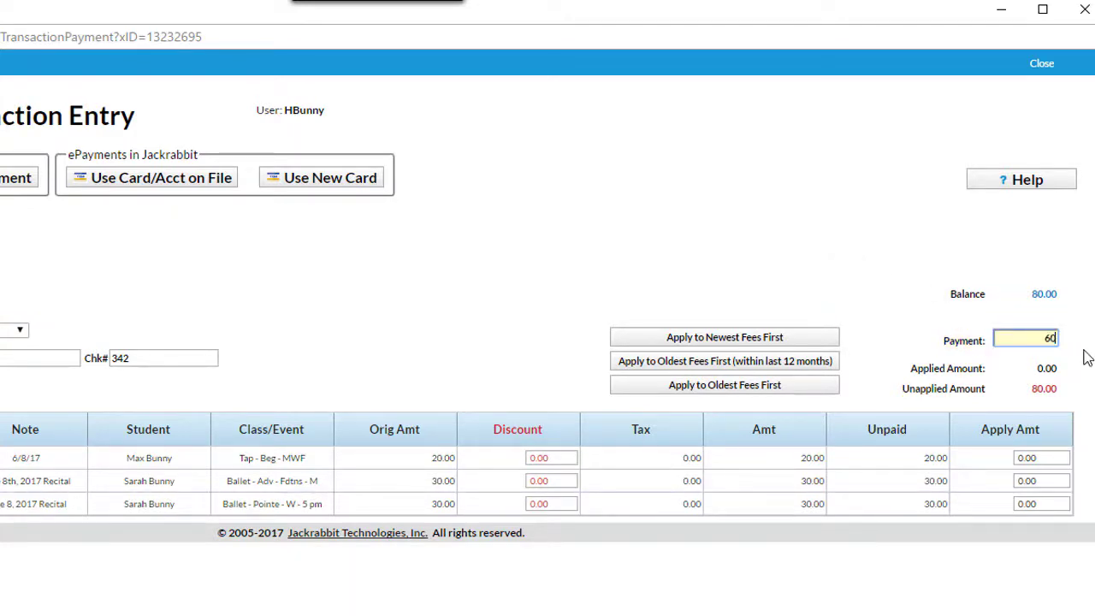
type(".00")
key("Tab")
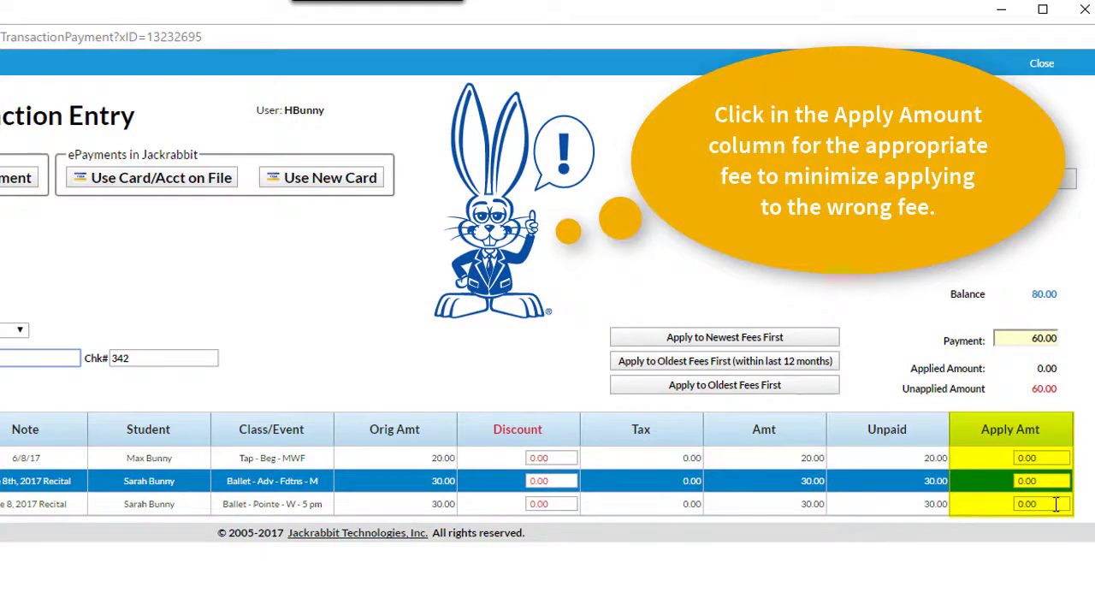
left_click(1055, 504)
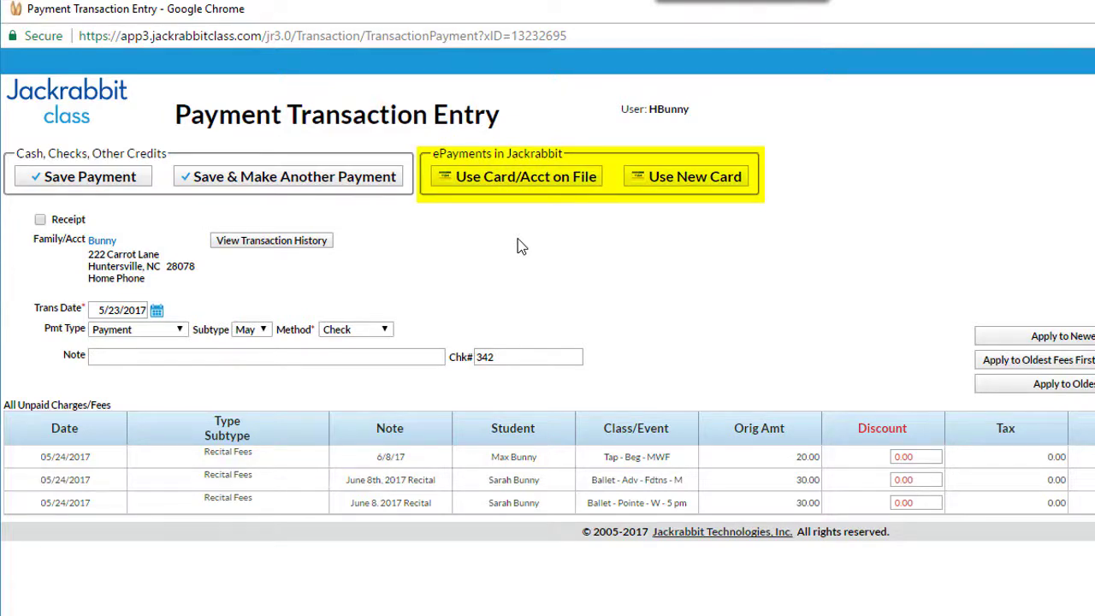
Step: Submit the payment as an ePayment using the family's card on file
left_click(536, 186)
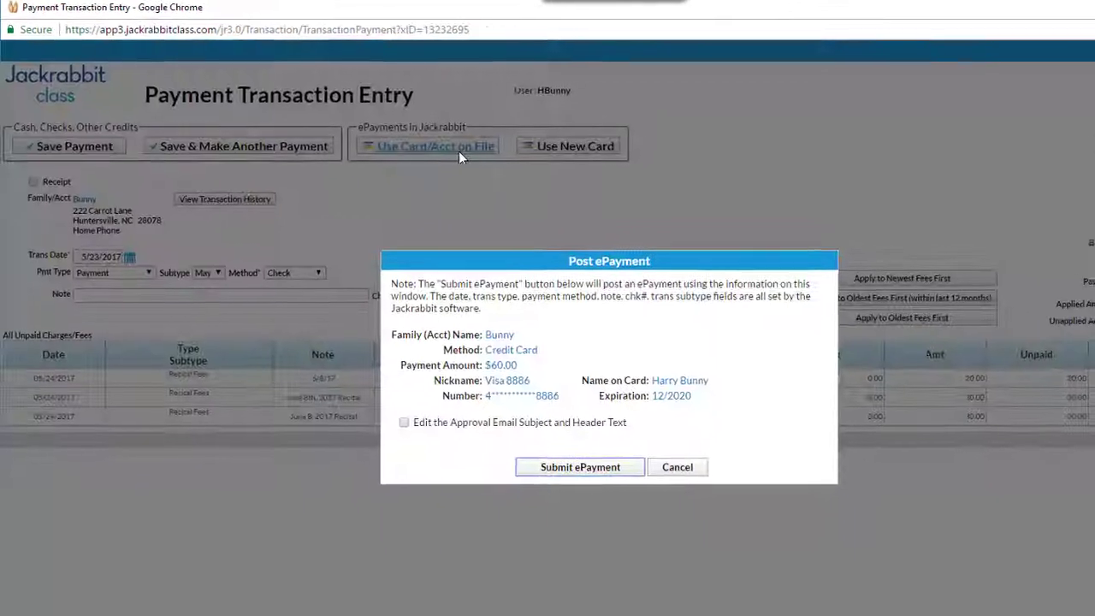
left_click(582, 466)
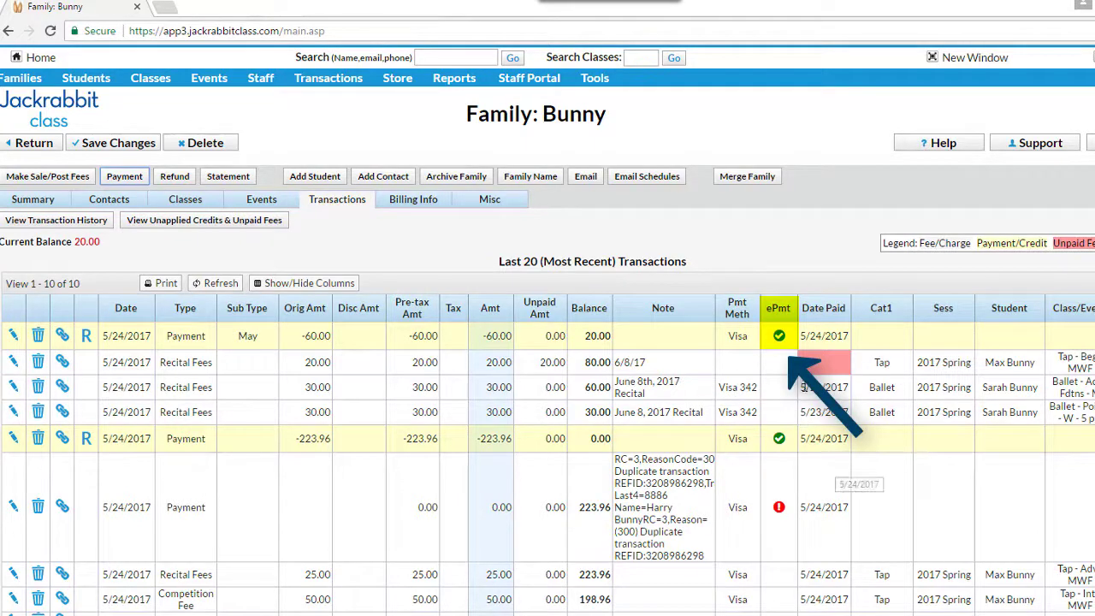
Step: View the ePayment details of the new 60.00 payment in the family's transaction list
left_click(779, 337)
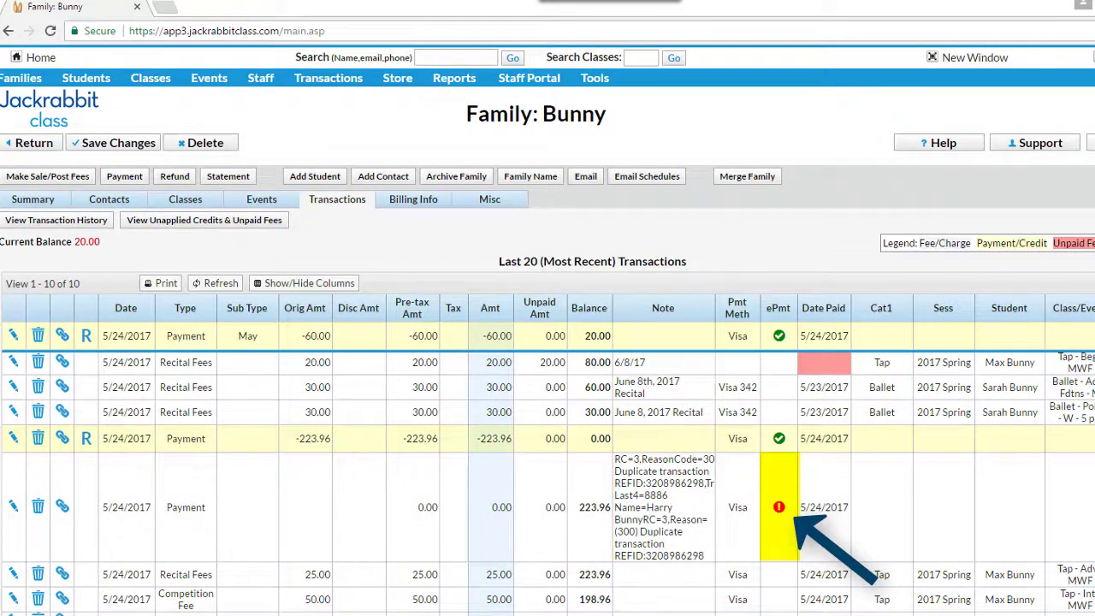
left_click(781, 336)
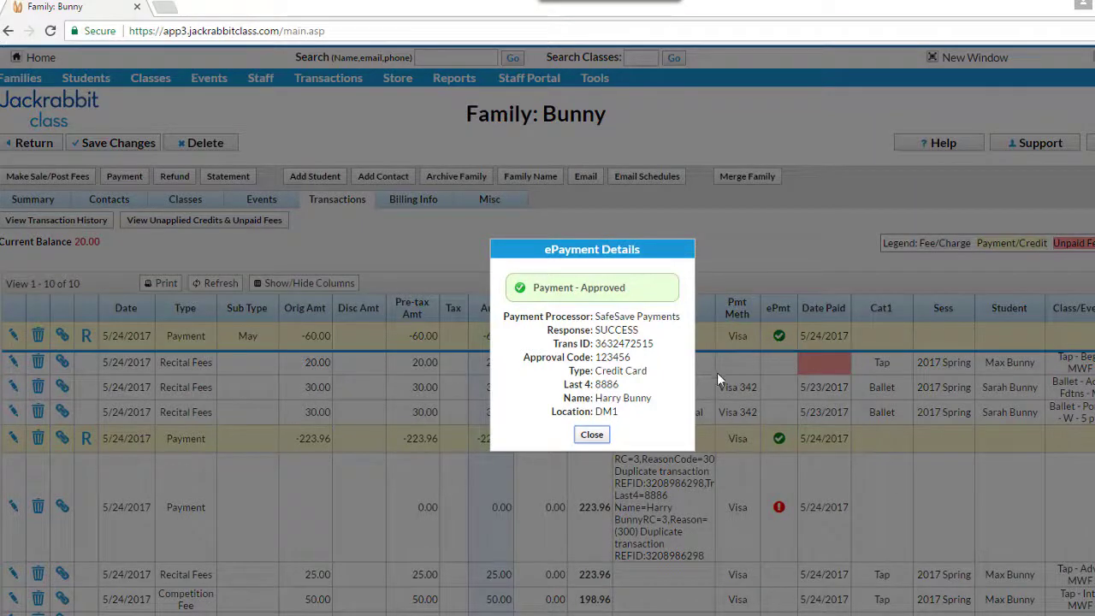
left_click(592, 435)
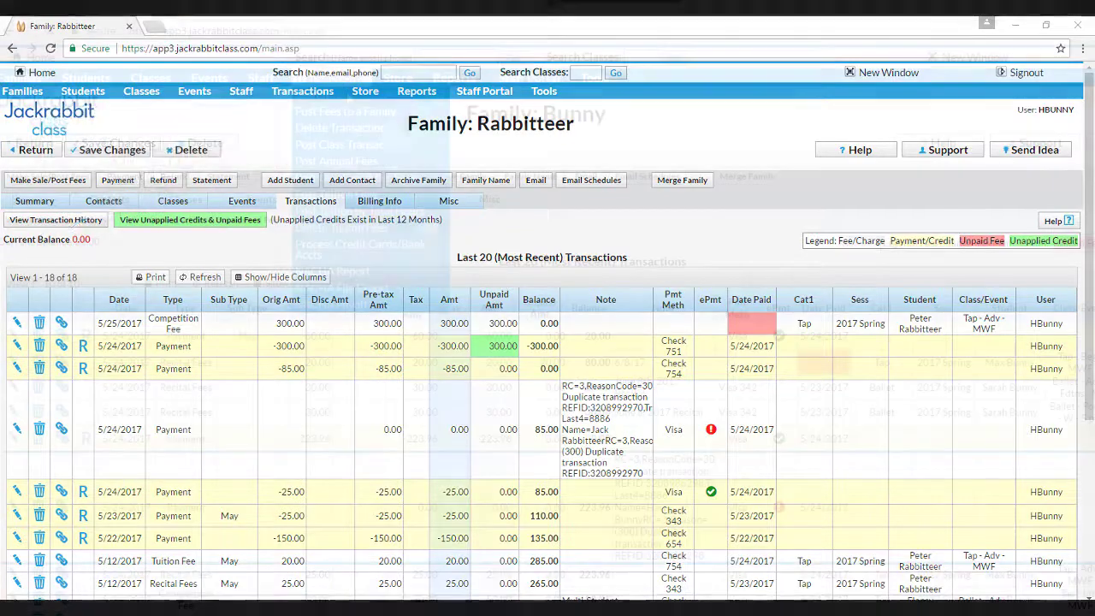
Step: Open the transaction search and set its special search criterion to All unapplied credits and unpaid fees
left_click(317, 106)
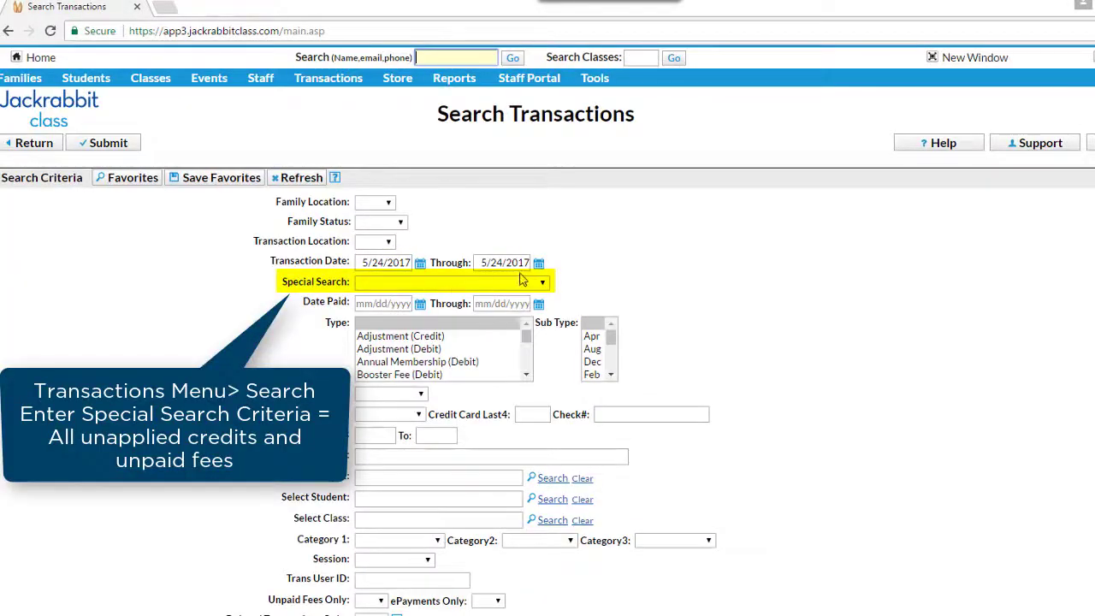
left_click(543, 284)
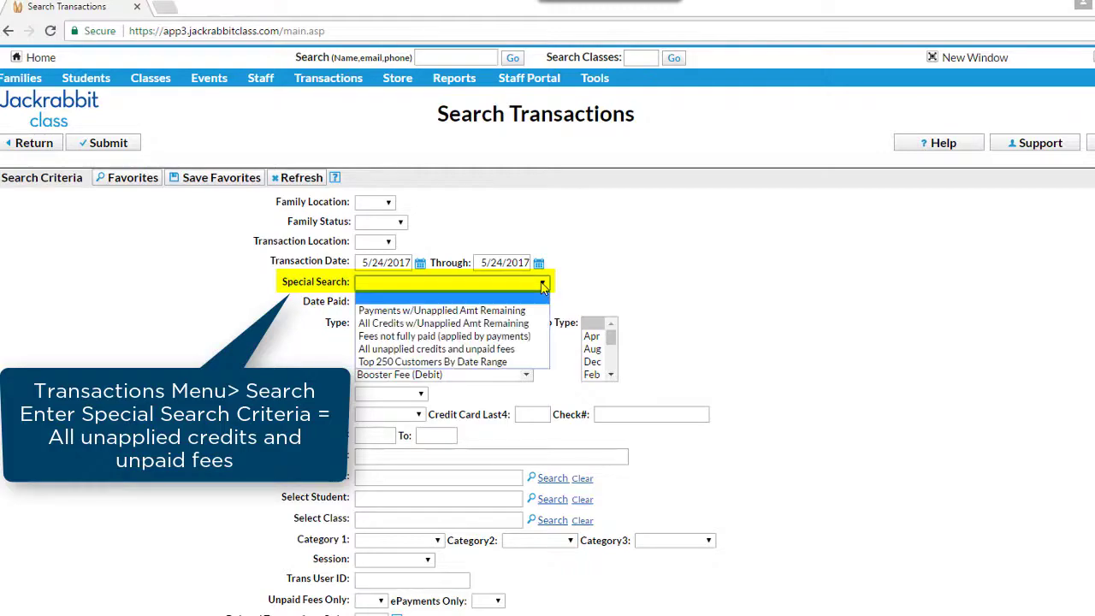
left_click(524, 349)
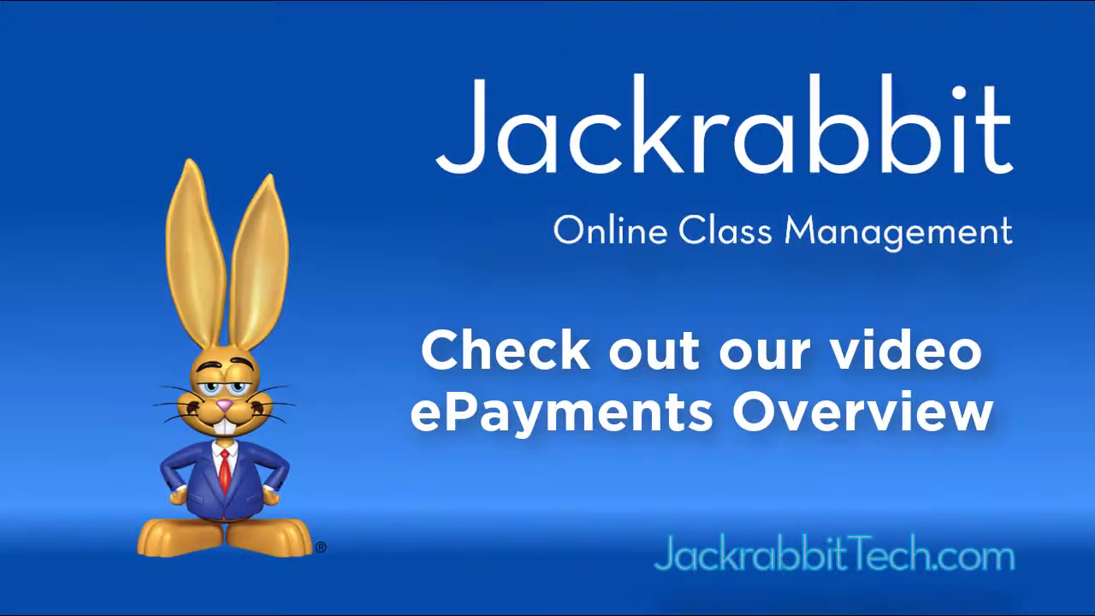